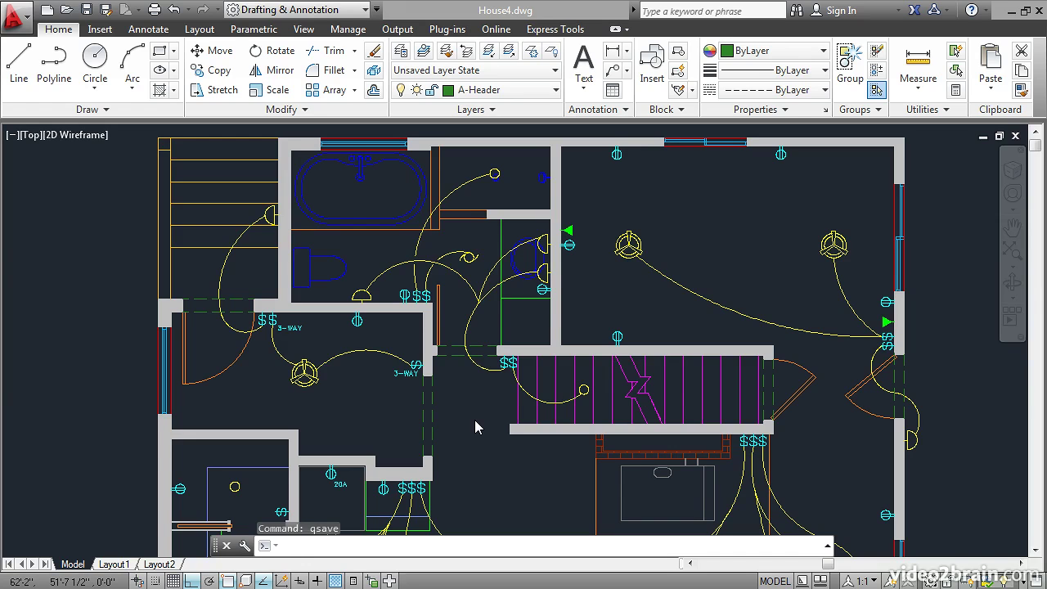
Load the CENTER linetype from acad.lin into the drawing with the Linetype Manager
{"action": "type", "text": "linetype"}
{"action": "key", "text": "Return"}
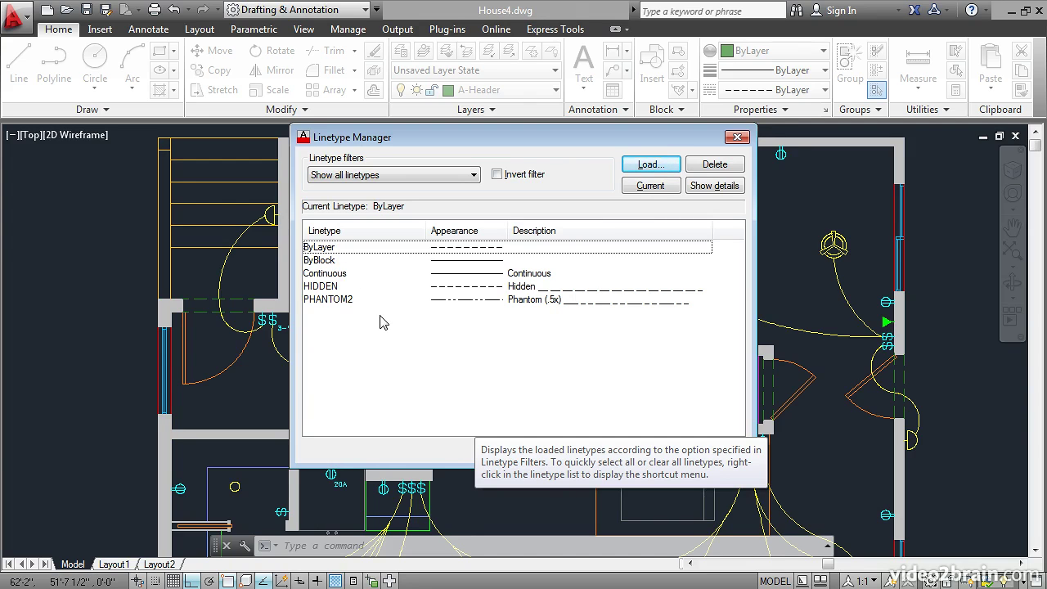
{"action": "left_click", "coordinate": [648, 164]}
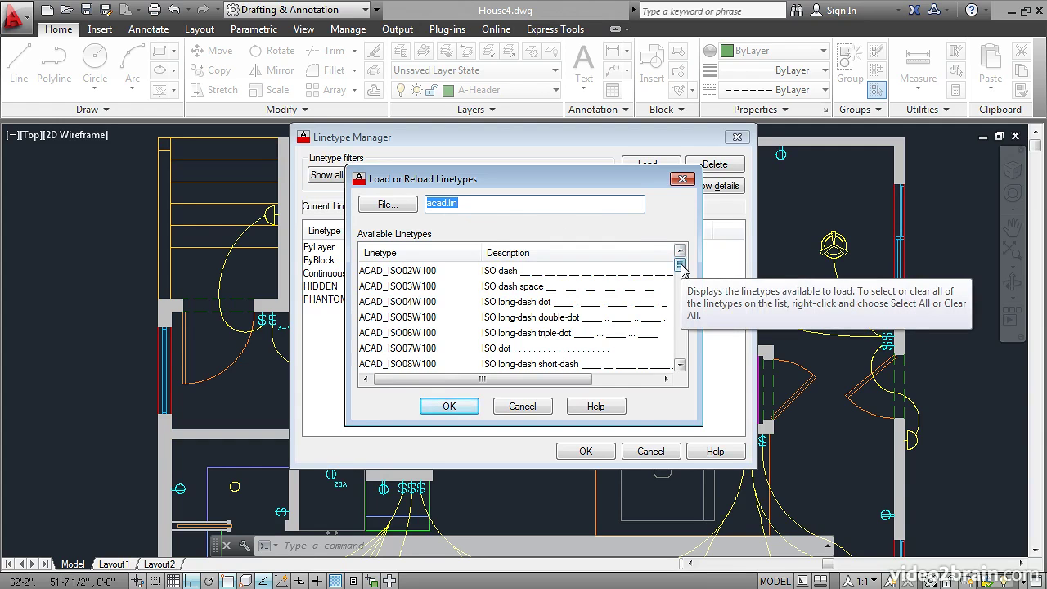
{"action": "left_click_drag", "start_coordinate": [682, 270], "coordinate": [686, 296]}
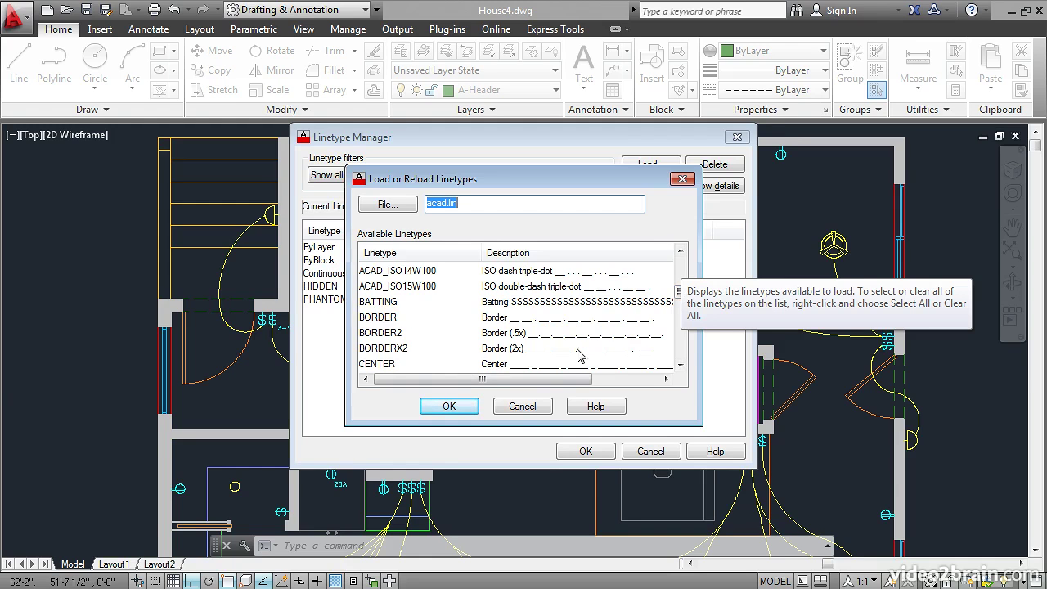
{"action": "left_click", "coordinate": [386, 366]}
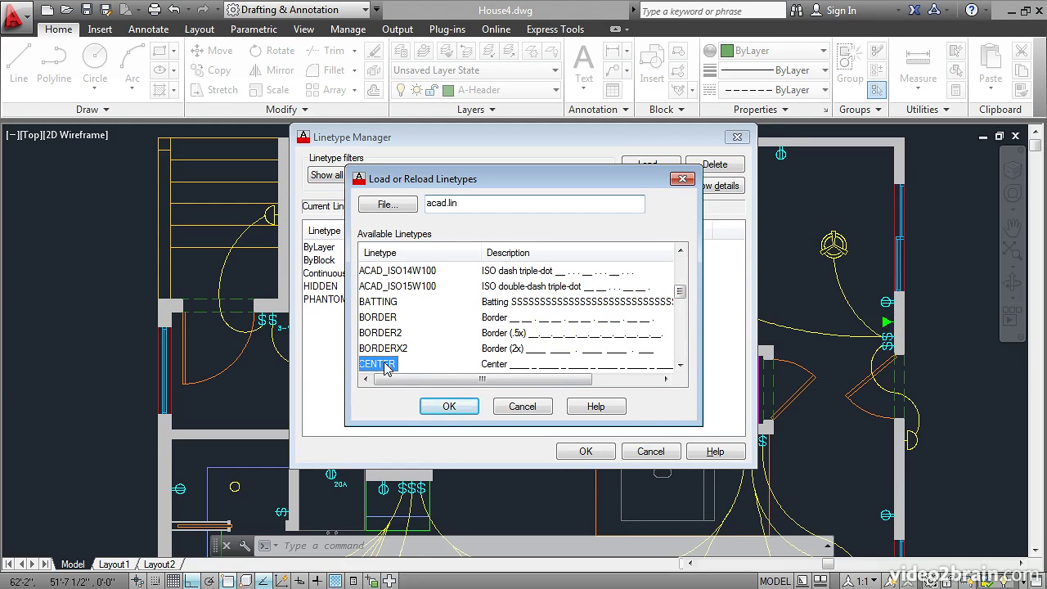
{"action": "left_click", "coordinate": [446, 406]}
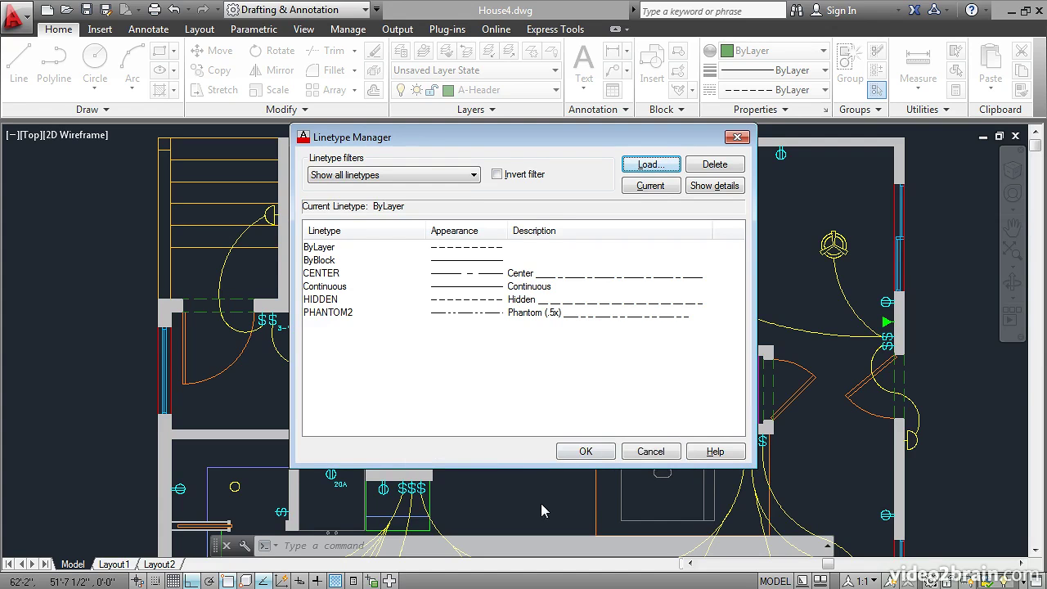
{"action": "left_click", "coordinate": [581, 452]}
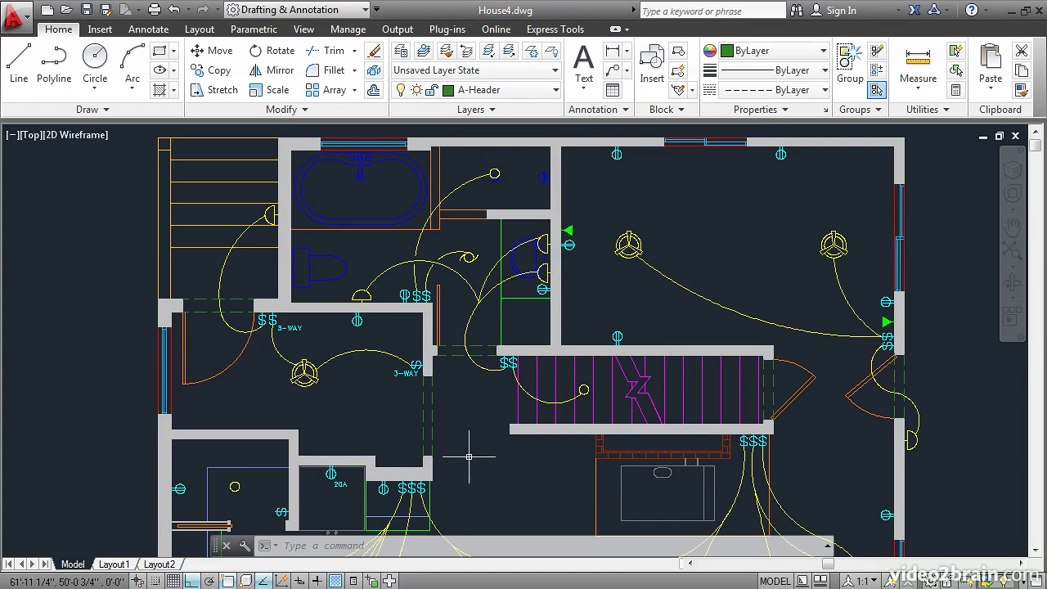
Assign the CENTER linetype to the two vertical header lines in the wall opening just below the 3-WAY switch
{"action": "left_click", "coordinate": [431, 422]}
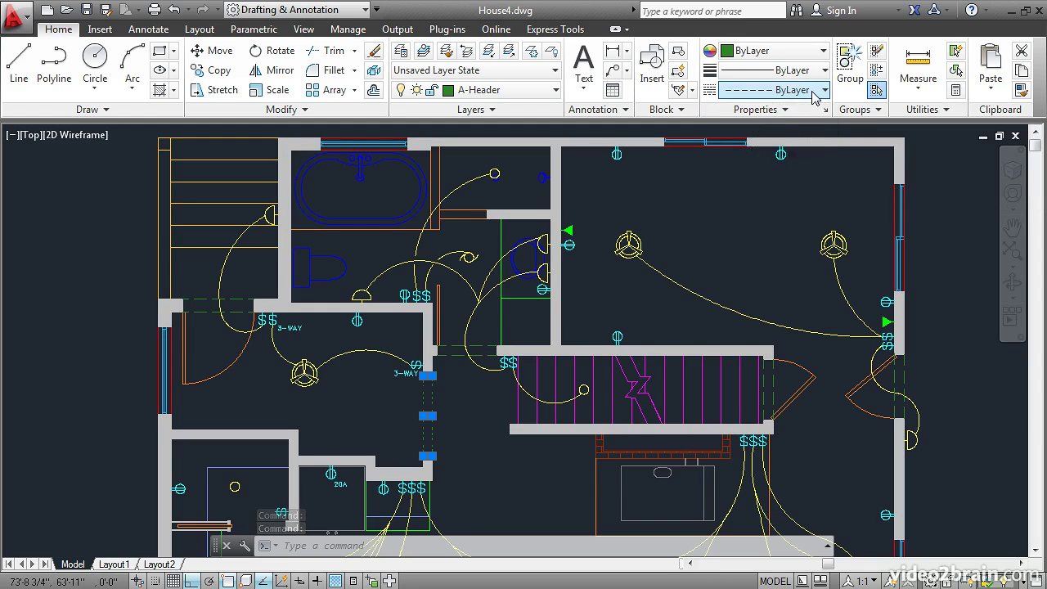
{"action": "left_click", "coordinate": [786, 90]}
{"action": "left_click", "coordinate": [793, 151]}
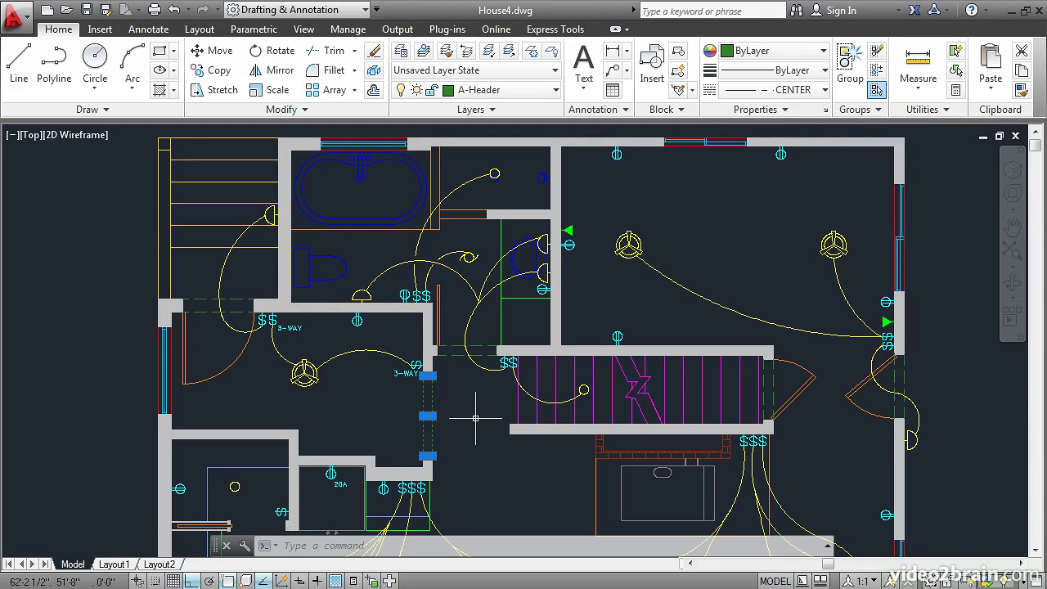
{"action": "key", "text": "Escape"}
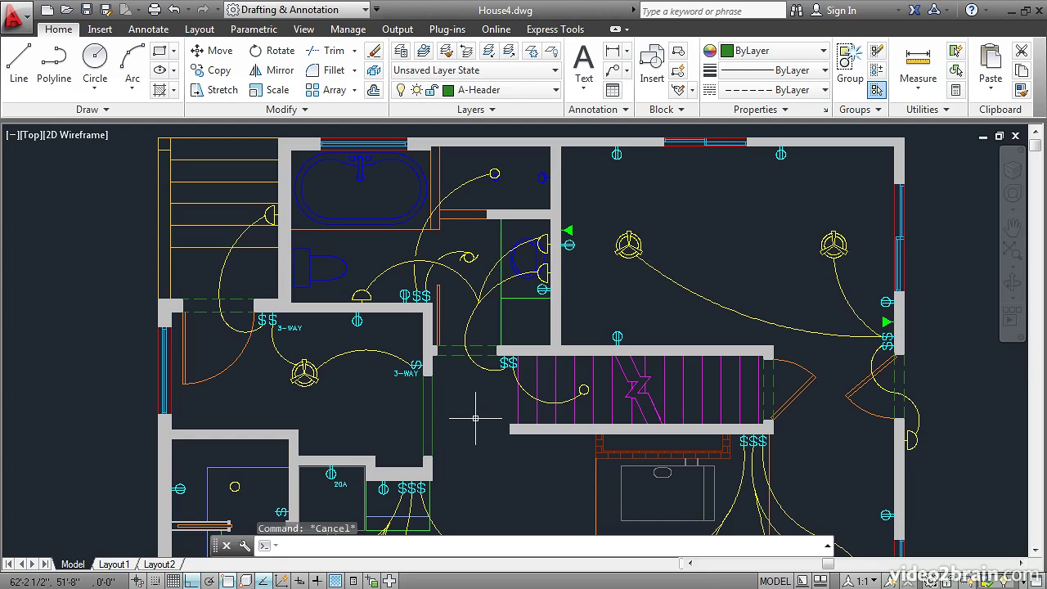
Set the drawing's global linetype scale factor (LTSCALE) to 12
{"action": "type", "text": "LTS"}
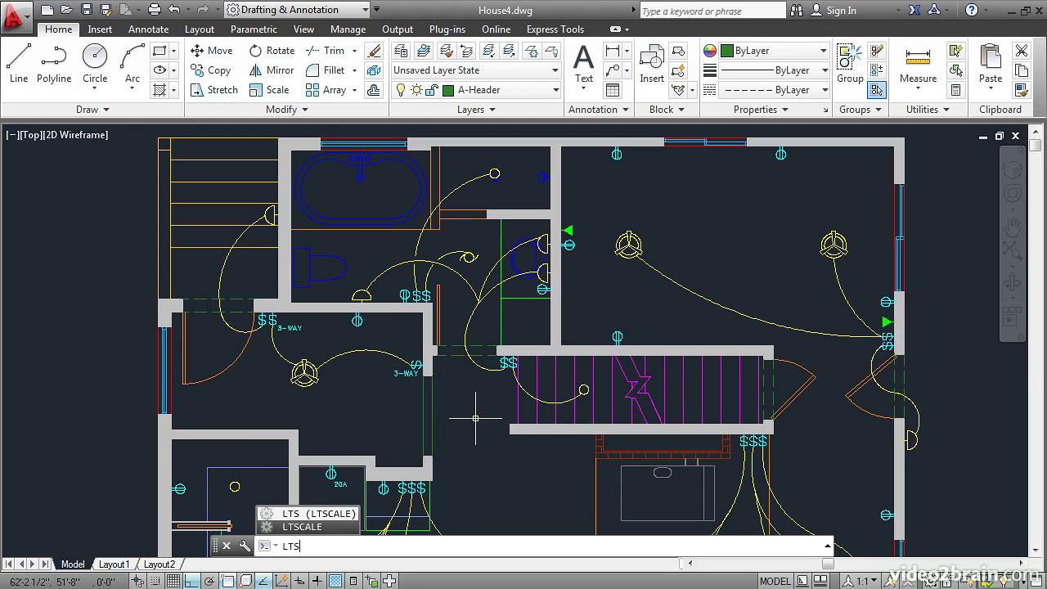
{"action": "key", "text": "Return"}
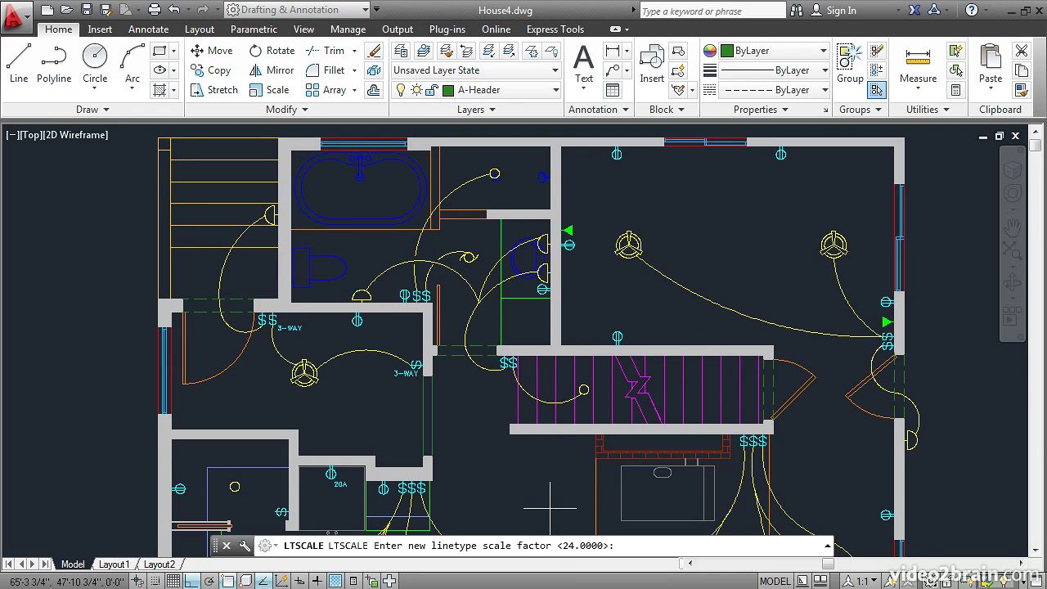
{"action": "type", "text": "12"}
{"action": "key", "text": "Return"}
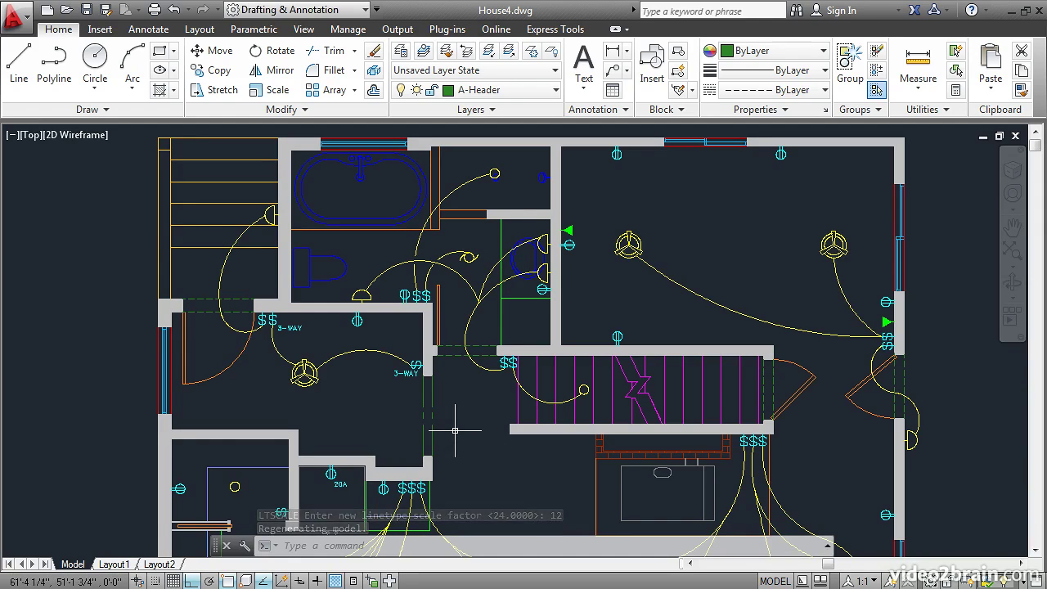
Set the global linetype scale factor (LTSCALE) back to 24
{"action": "mouse_move", "coordinate": [455, 360]}
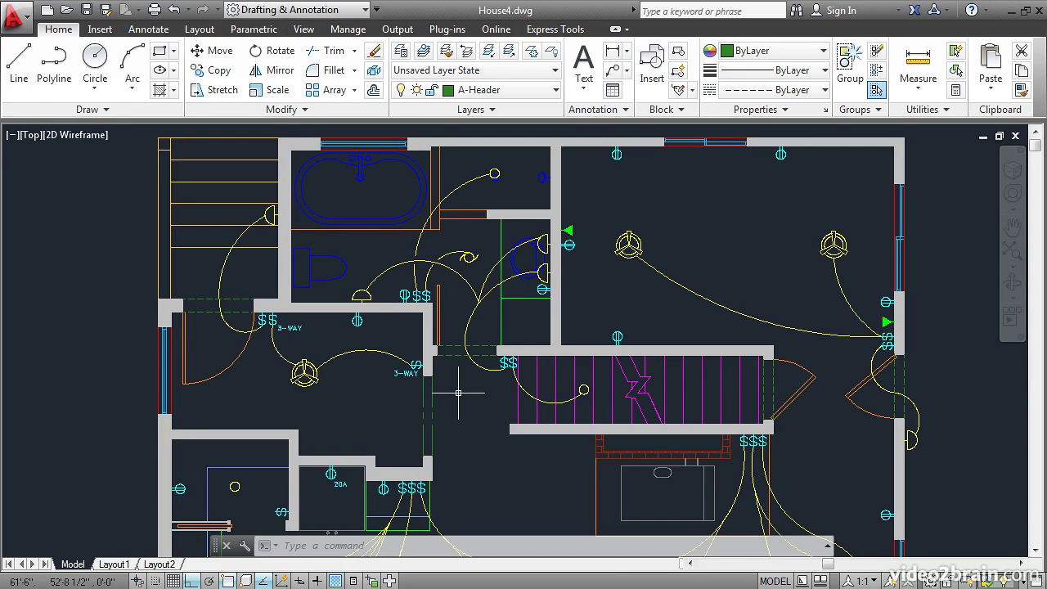
{"action": "type", "text": "lts"}
{"action": "key", "text": "Return"}
{"action": "type", "text": "24"}
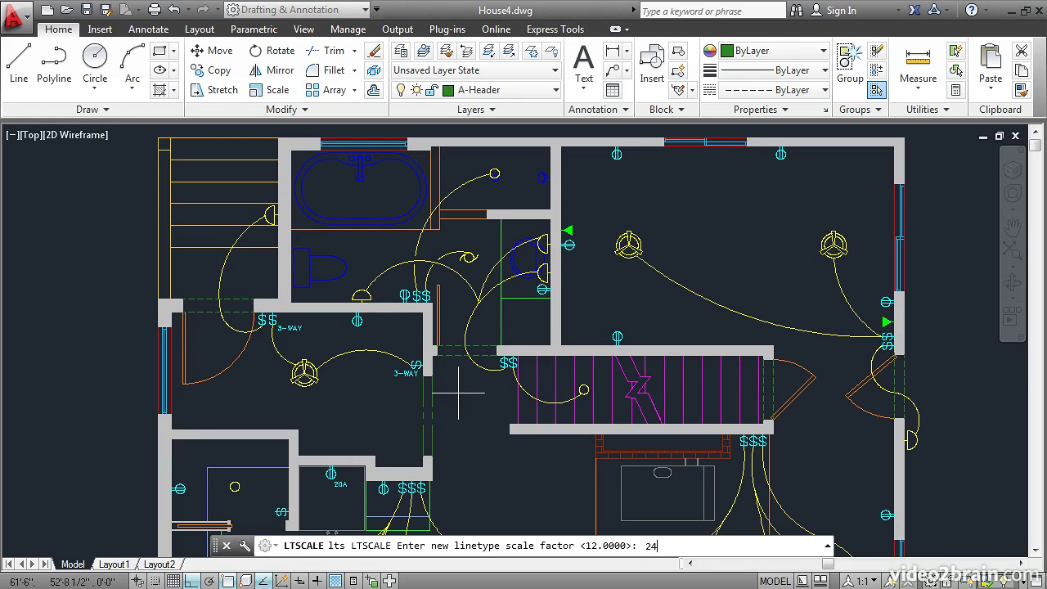
{"action": "key", "text": "Return"}
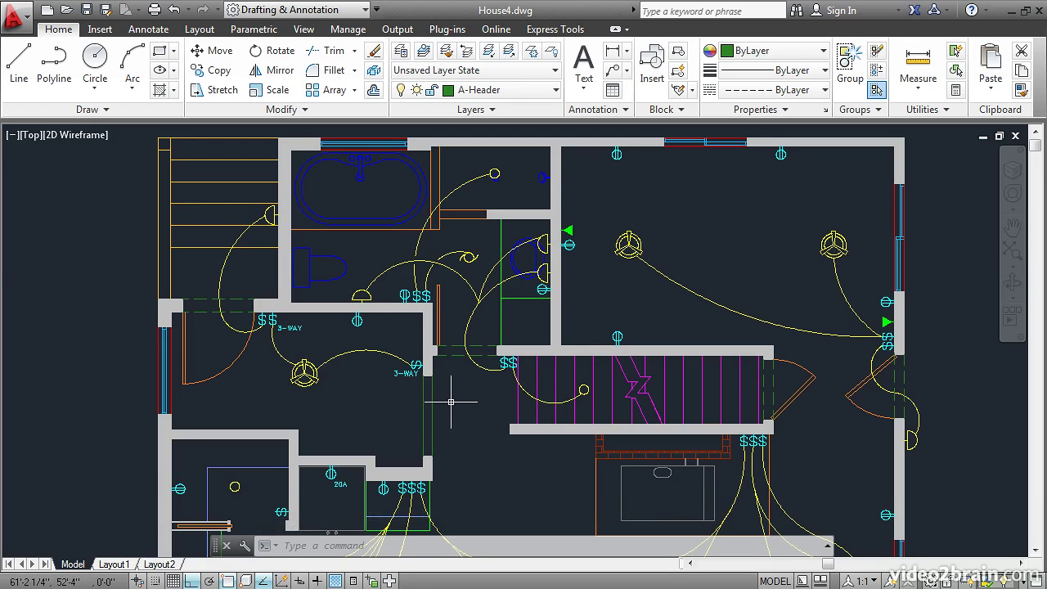
Set the object linetype scale of the two CENTER header lines in the opening below the 3-WAY switch to 0.5
{"action": "left_click", "coordinate": [426, 404]}
{"action": "left_click", "coordinate": [425, 404]}
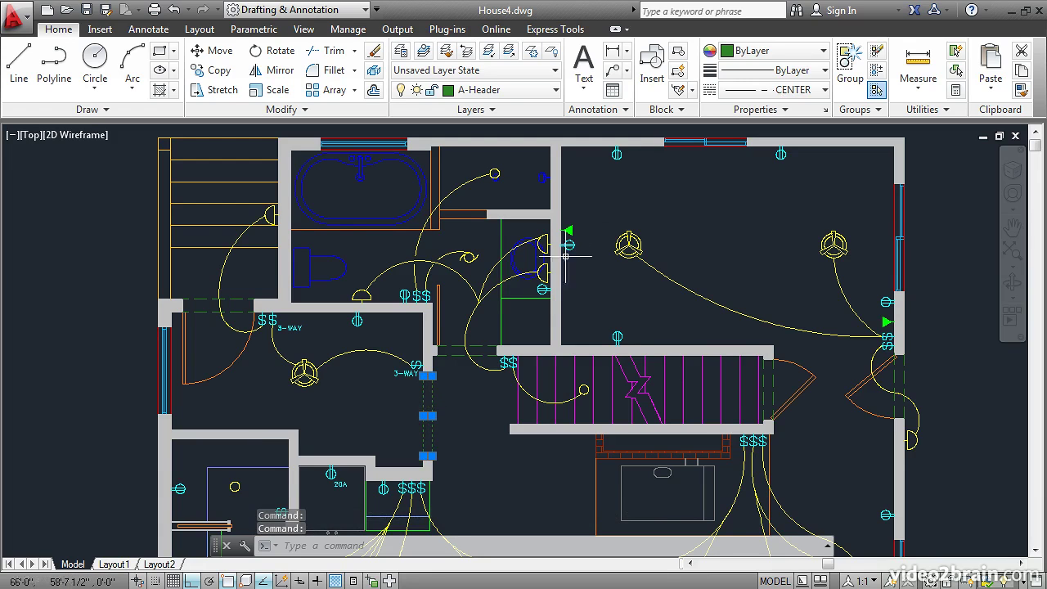
{"action": "right_click", "coordinate": [593, 204]}
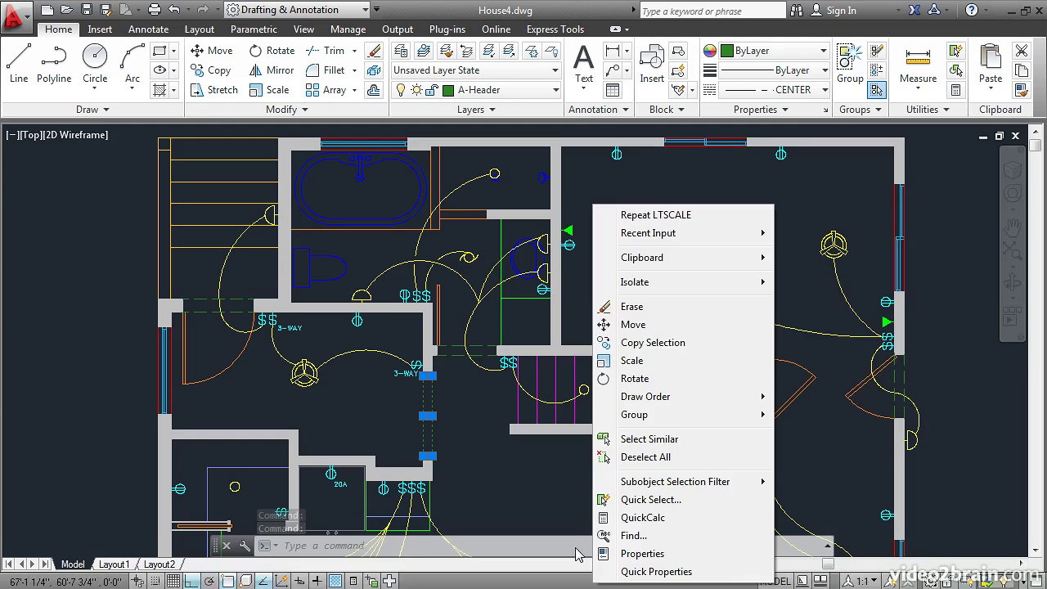
{"action": "left_click", "coordinate": [638, 554]}
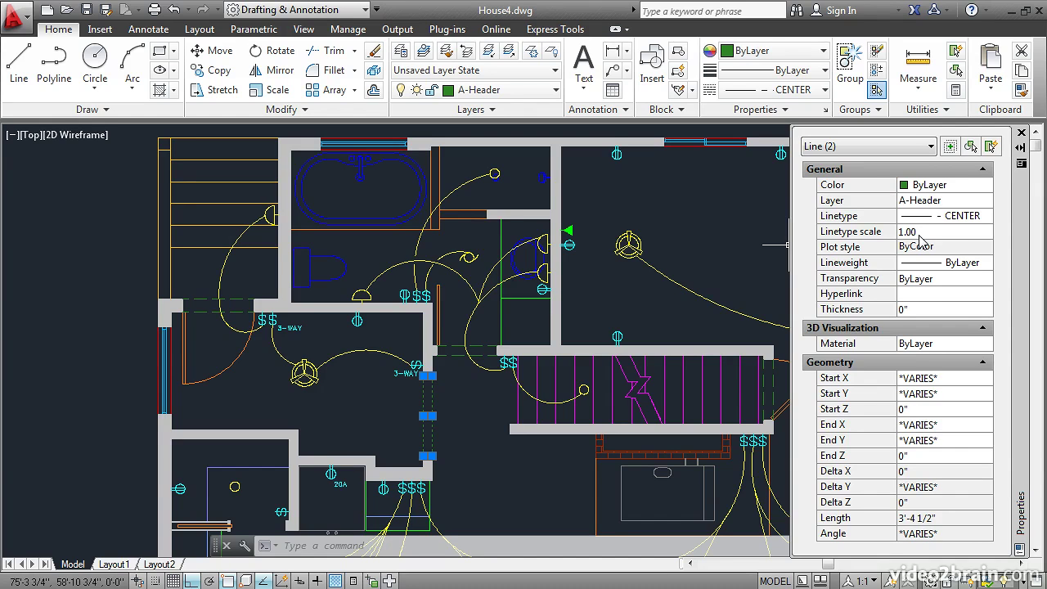
{"action": "left_click", "coordinate": [921, 232]}
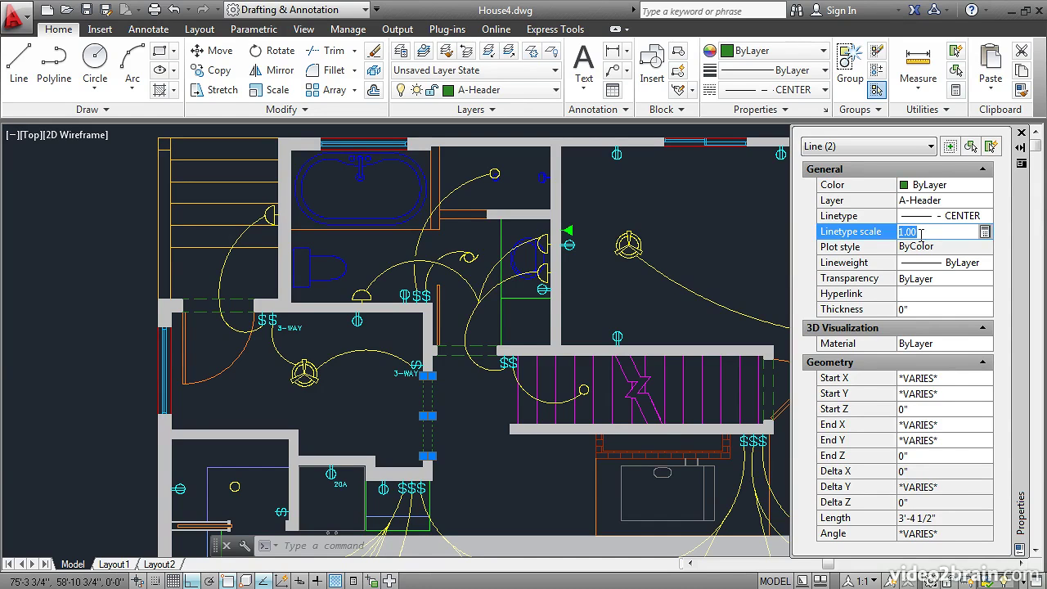
{"action": "type", "text": ".5"}
{"action": "key", "text": "Return"}
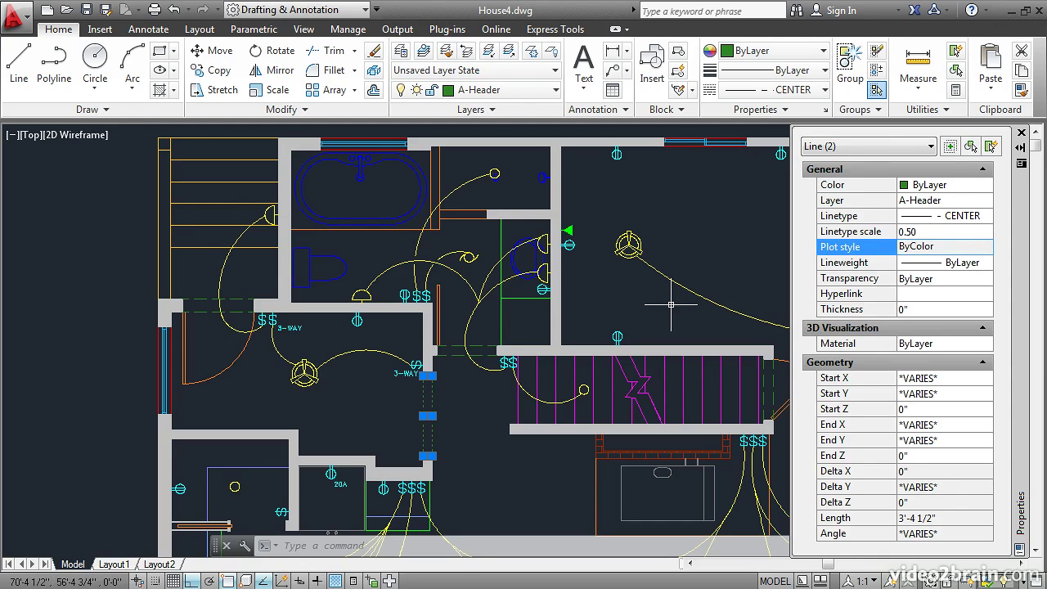
{"action": "key", "text": "Escape"}
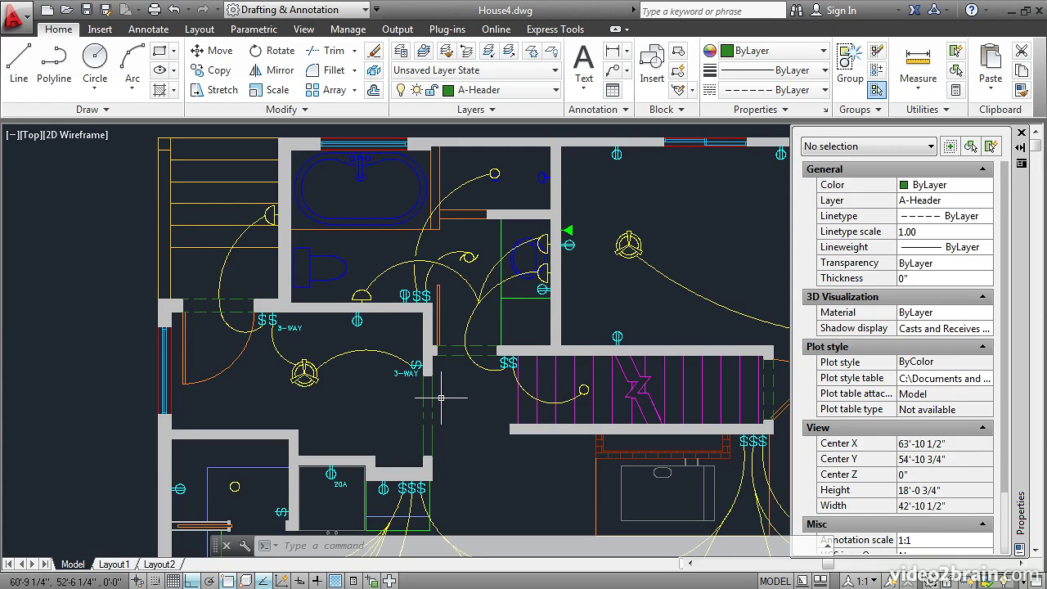
Change the A-Header layer's linetype to PHANTOM2 and close the layer properties
{"action": "left_click", "coordinate": [401, 51]}
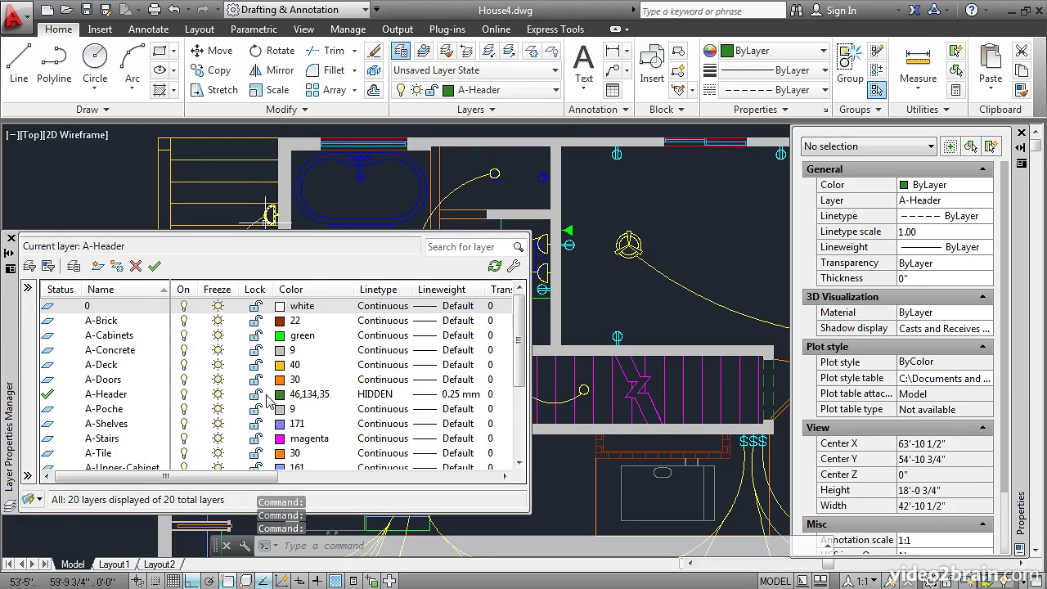
{"action": "left_click", "coordinate": [377, 395]}
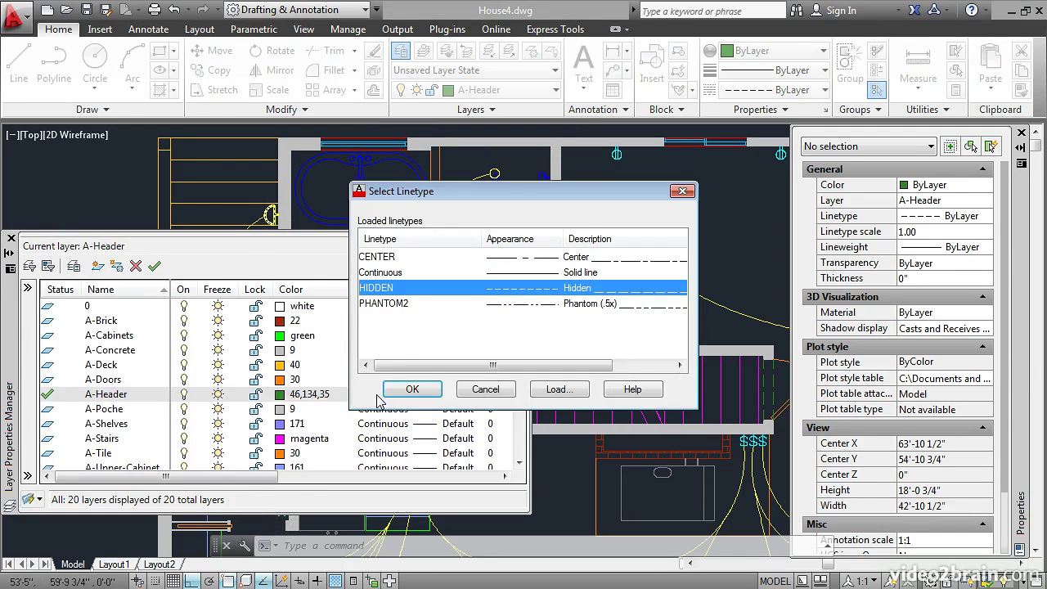
{"action": "left_click", "coordinate": [384, 304]}
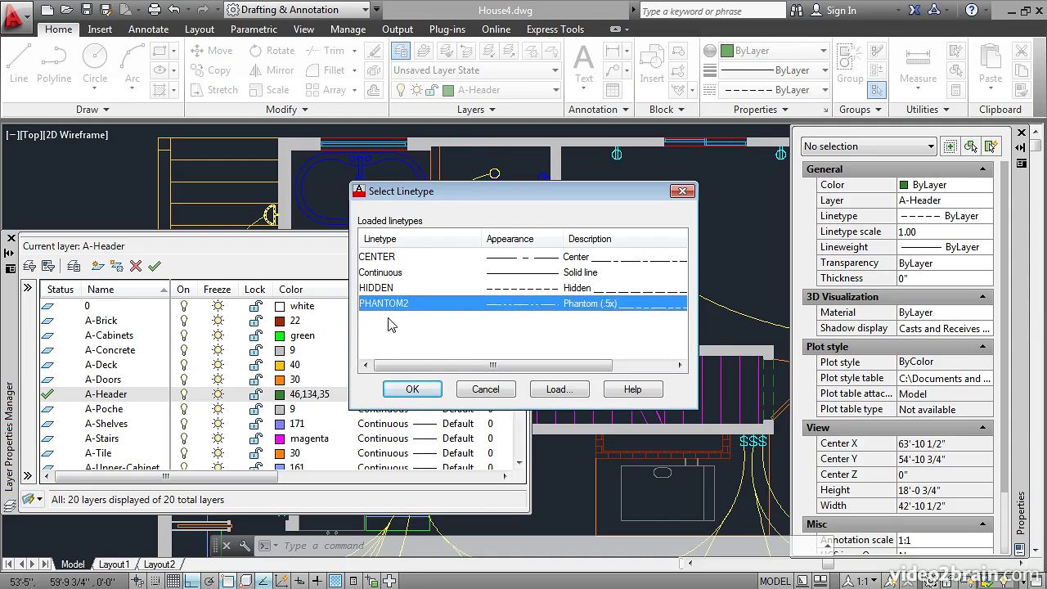
{"action": "left_click", "coordinate": [394, 389]}
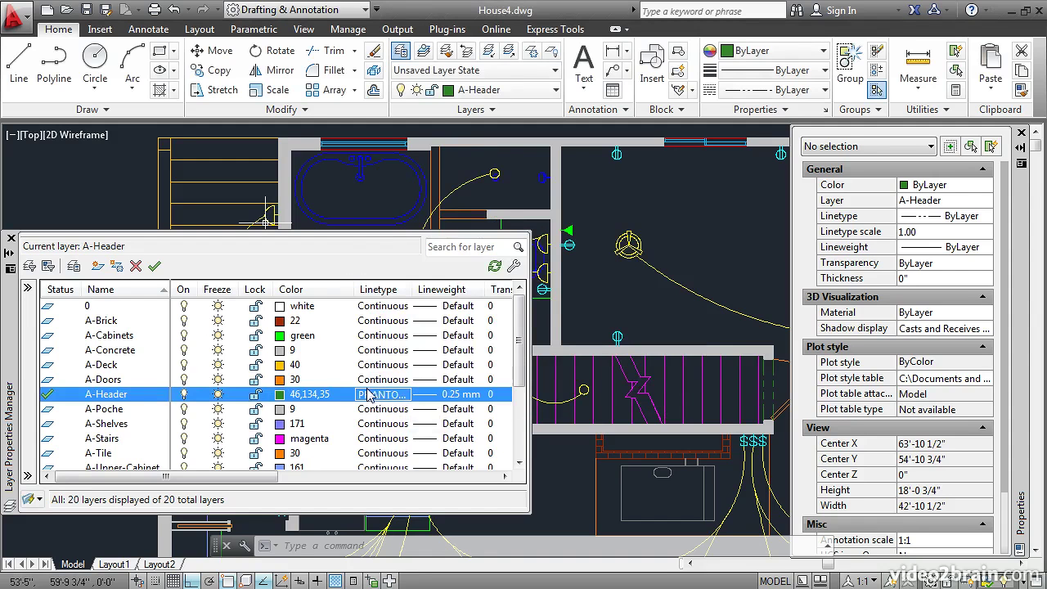
{"action": "left_click", "coordinate": [11, 239]}
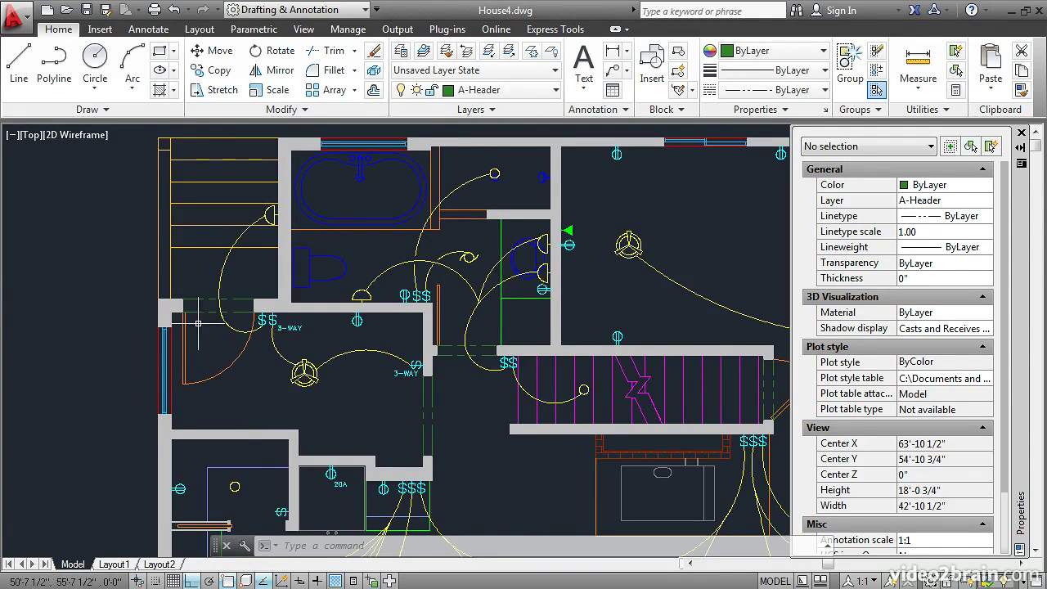
Set the linetype of the two header lines below the 3-WAY switch to ByLayer in their properties
{"action": "mouse_move", "coordinate": [455, 361]}
{"action": "left_click", "coordinate": [449, 433]}
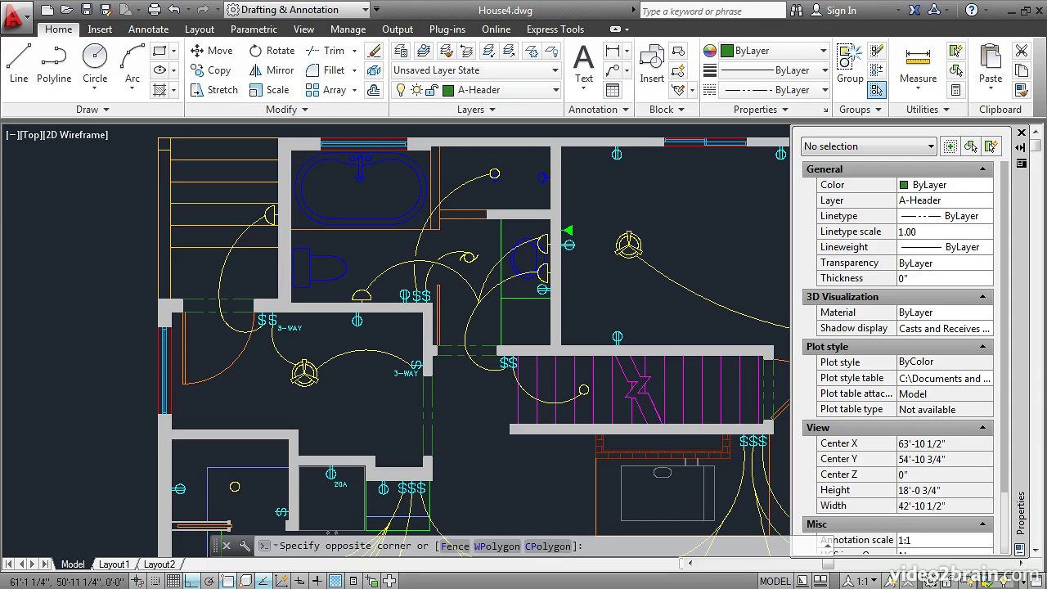
{"action": "left_click", "coordinate": [402, 399]}
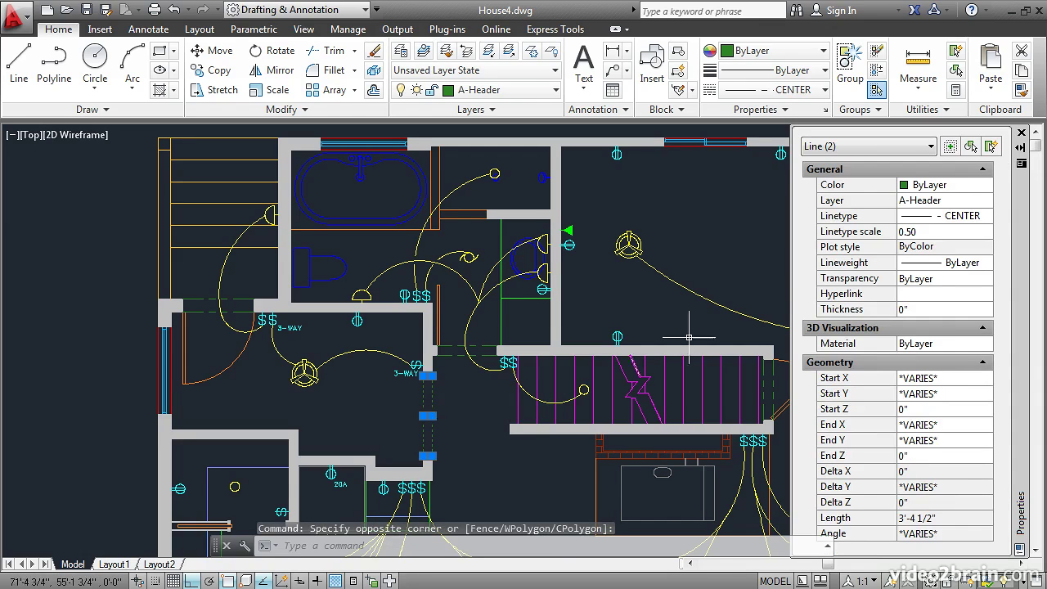
{"action": "left_click", "coordinate": [981, 217]}
{"action": "left_click", "coordinate": [987, 217]}
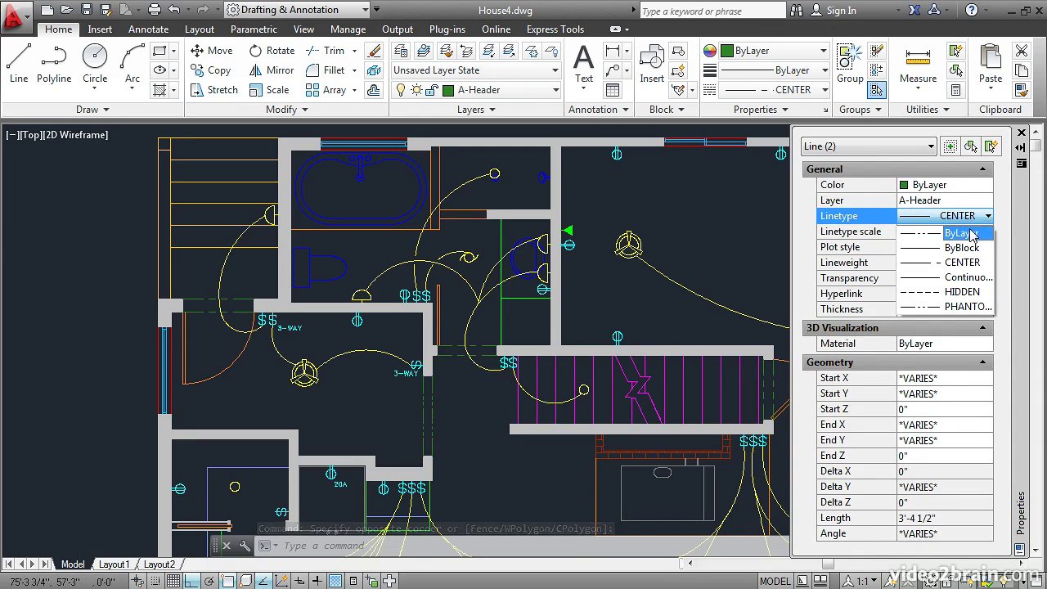
{"action": "left_click", "coordinate": [970, 235]}
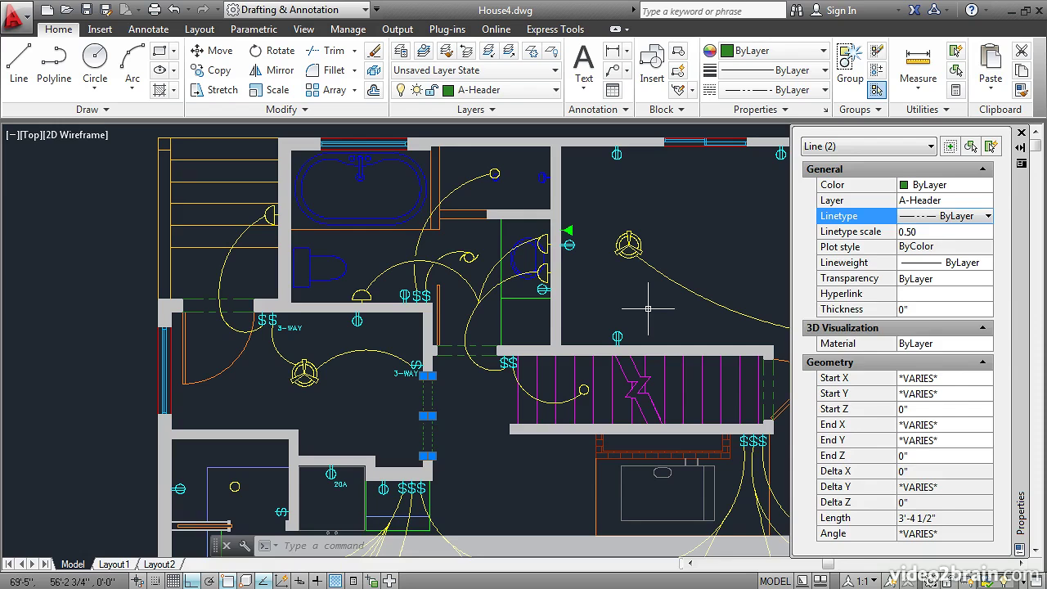
{"action": "key", "text": "Escape"}
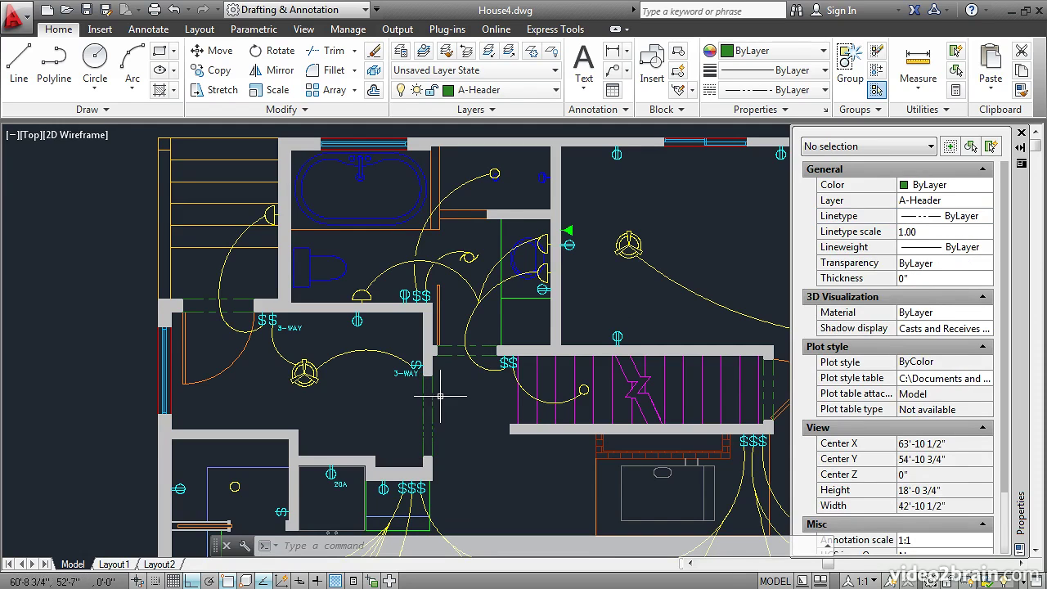
Set the object linetype scale of the same two header lines to 1 and deselect them
{"action": "left_click", "coordinate": [447, 455]}
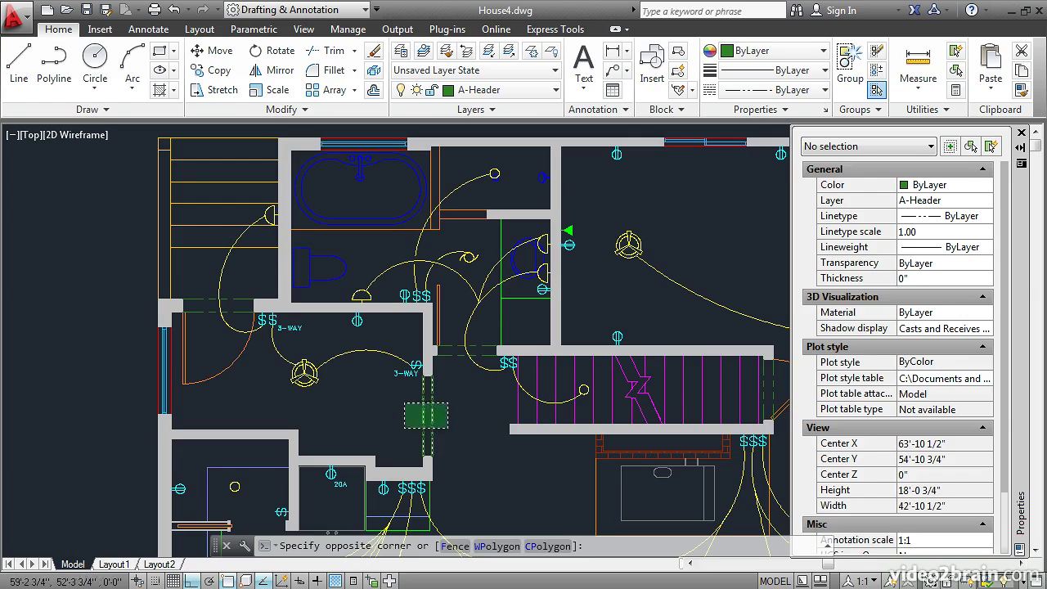
{"action": "left_click", "coordinate": [404, 402]}
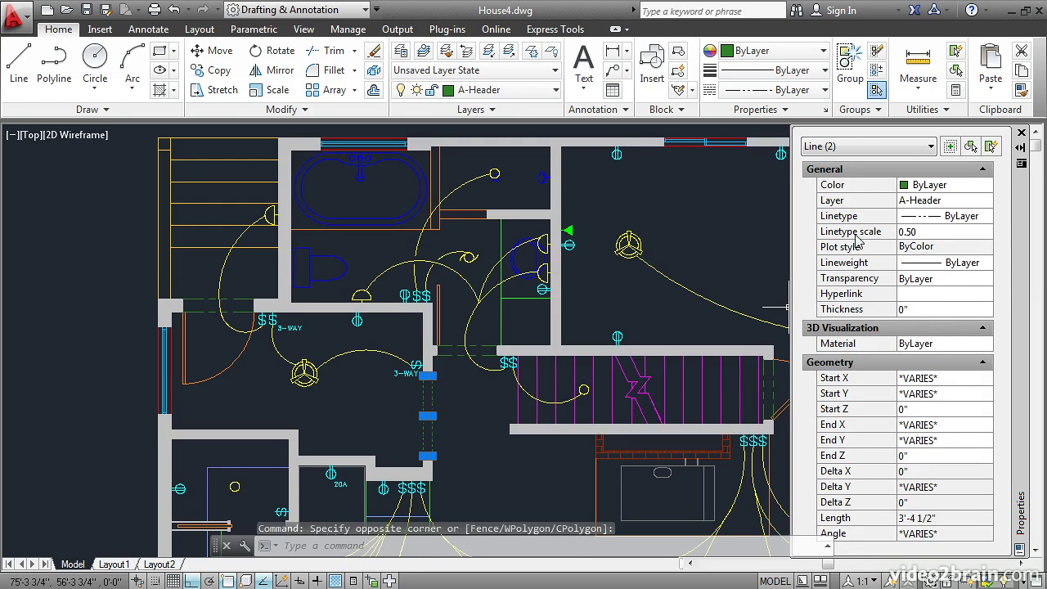
{"action": "left_click", "coordinate": [910, 233]}
{"action": "type", "text": "1"}
{"action": "key", "text": "Return"}
{"action": "key", "text": "Escape"}
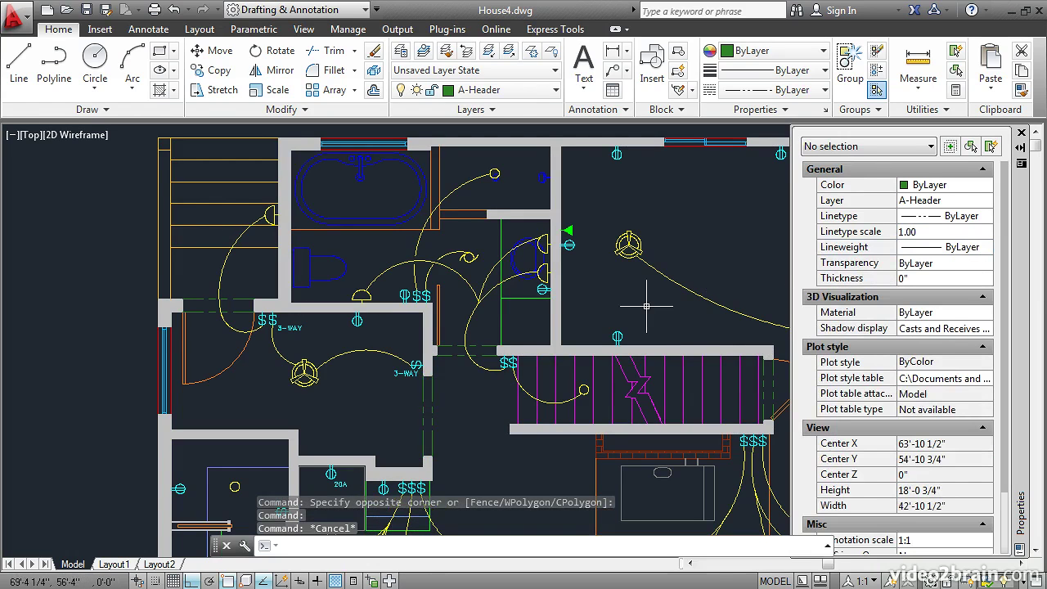